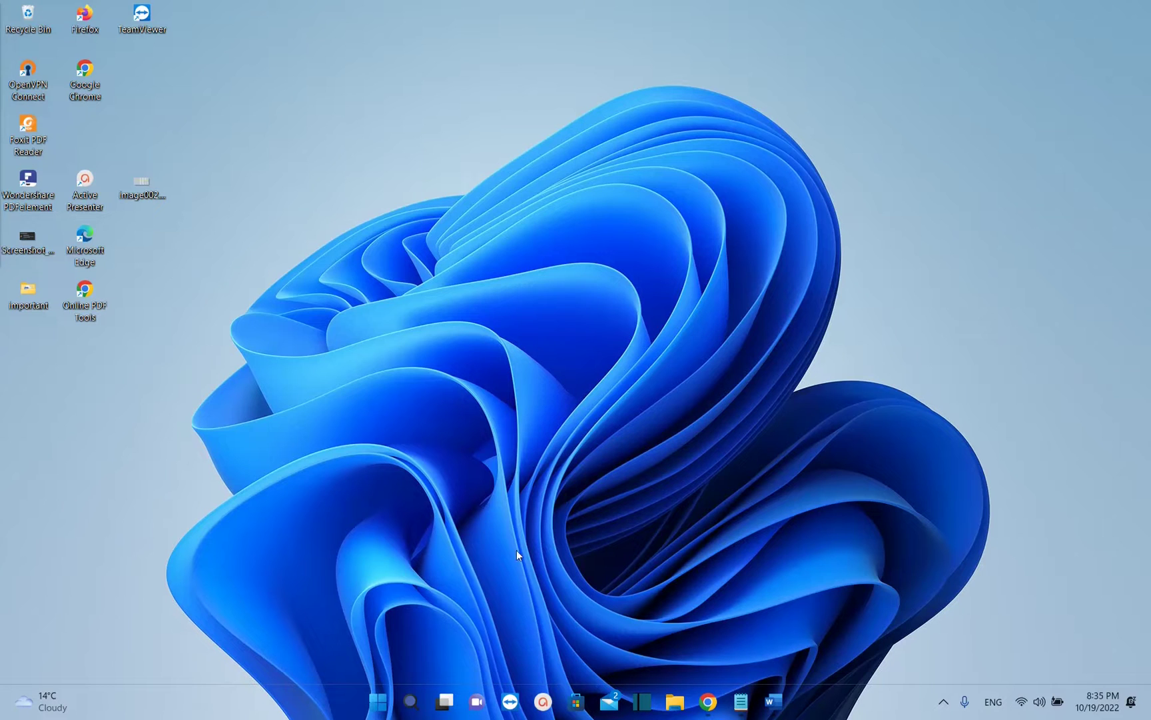
Search Windows for 'restore po' and open the Create a restore point result
left_click(411, 705)
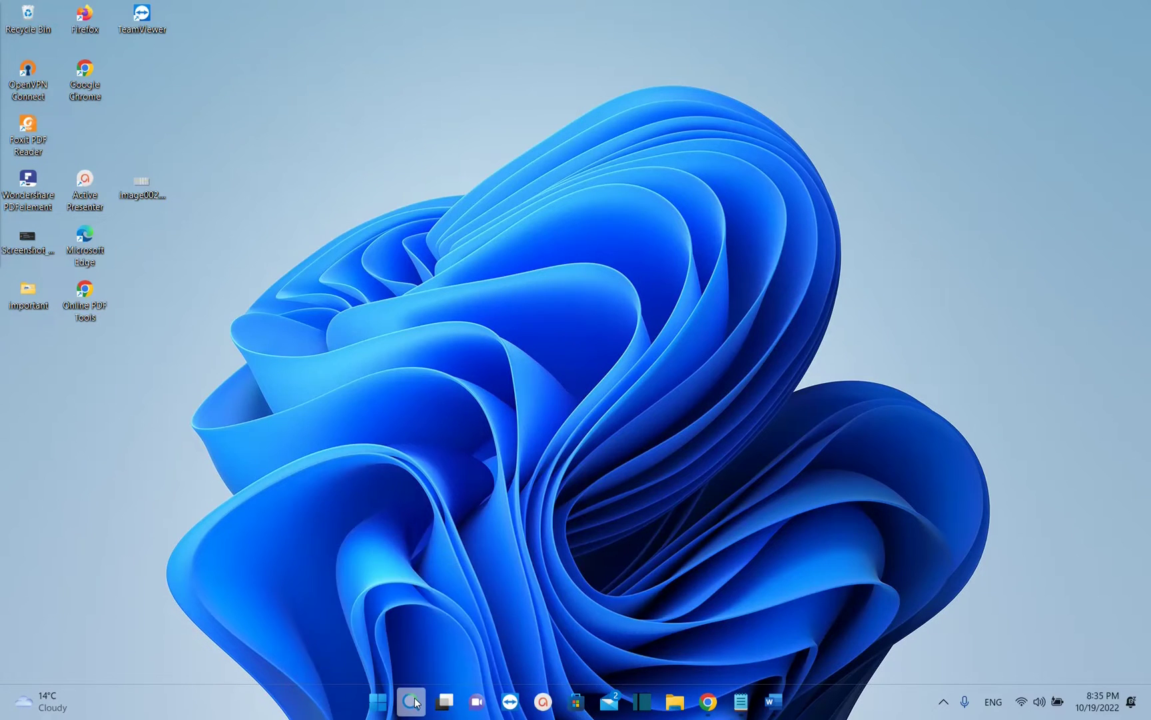
type("restore po")
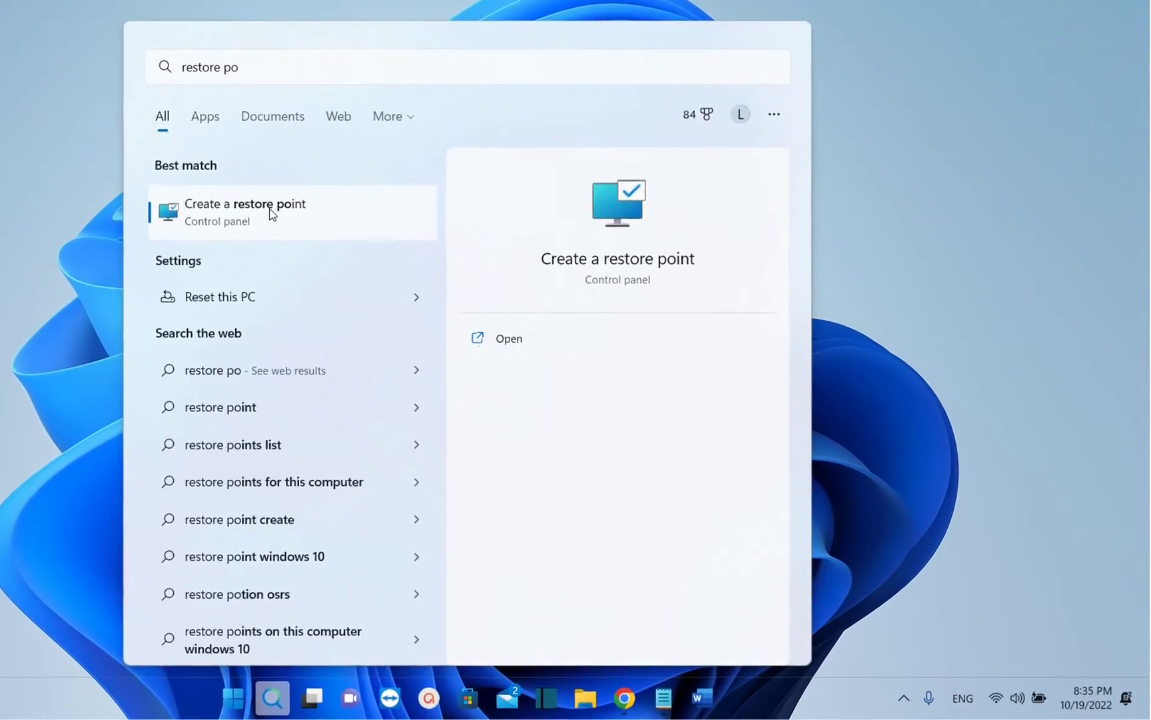
left_click(396, 285)
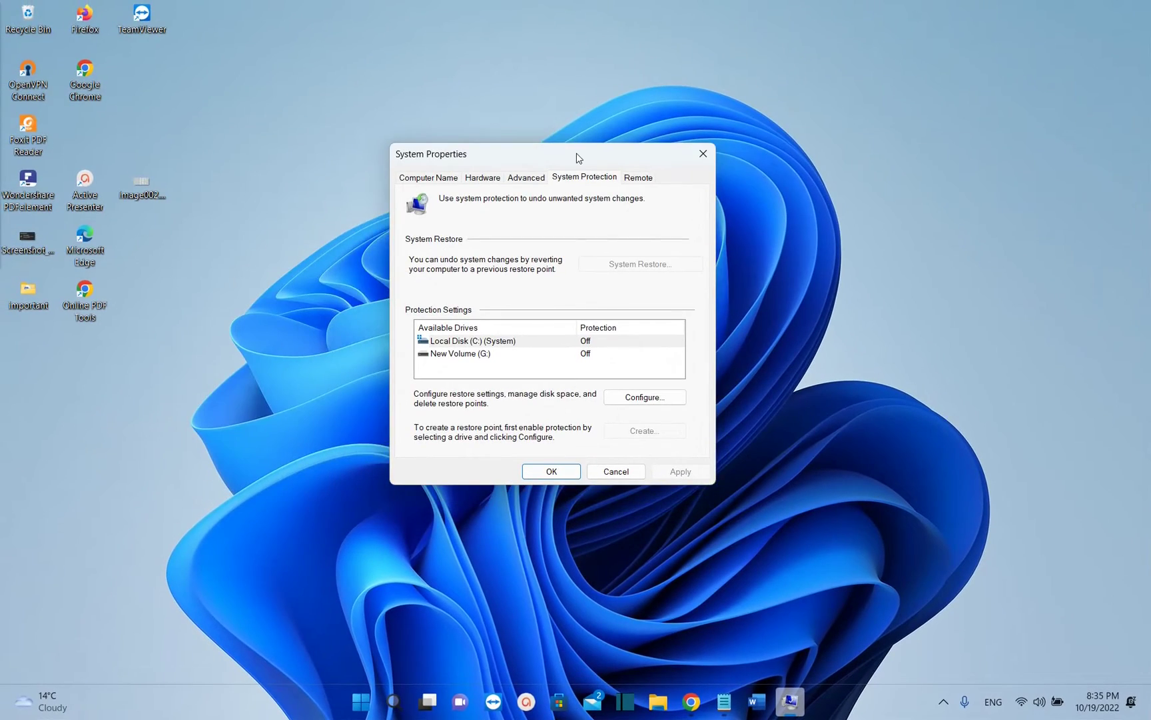
Select Local Disk (C:) (System) in the Available Drives list
left_click(513, 341)
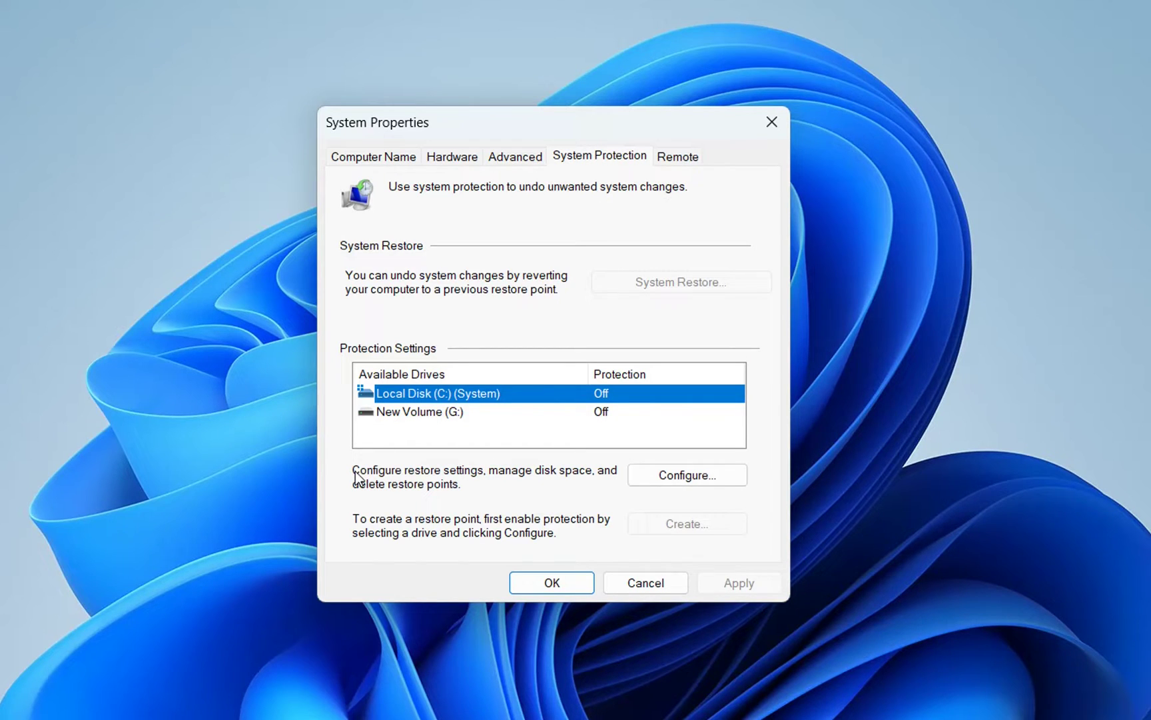
Turn on system protection for drive C: with maximum usage of 12% (9.84 GB)
left_click(671, 481)
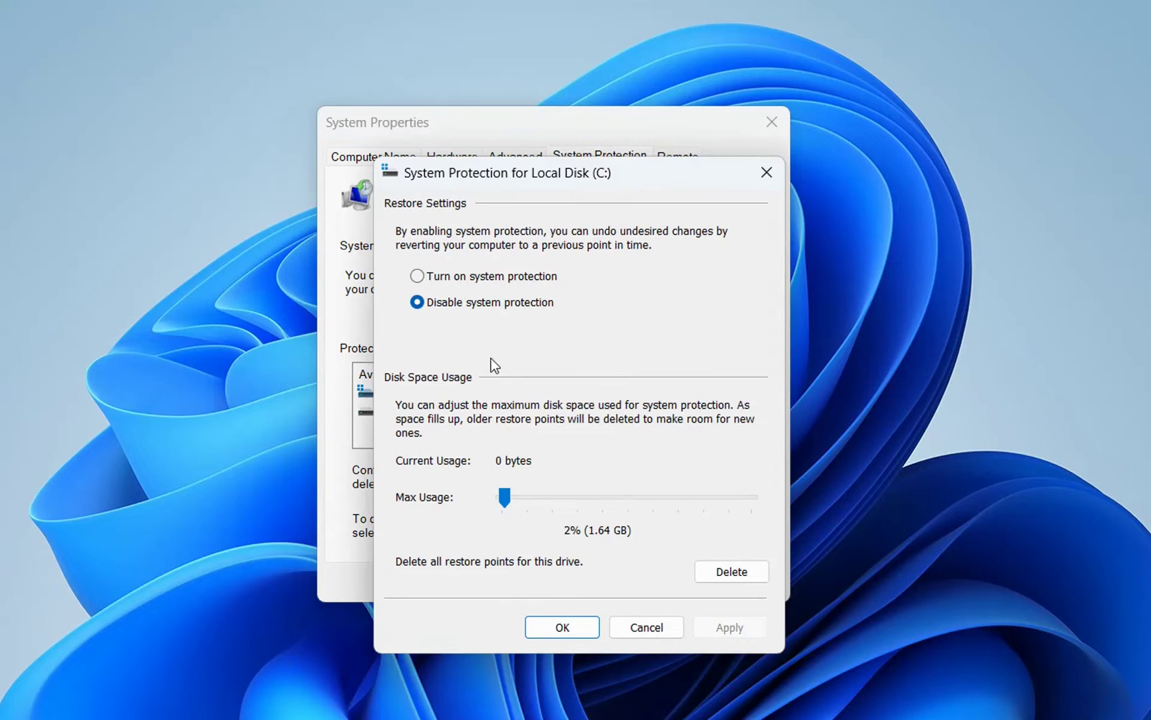
left_click(457, 279)
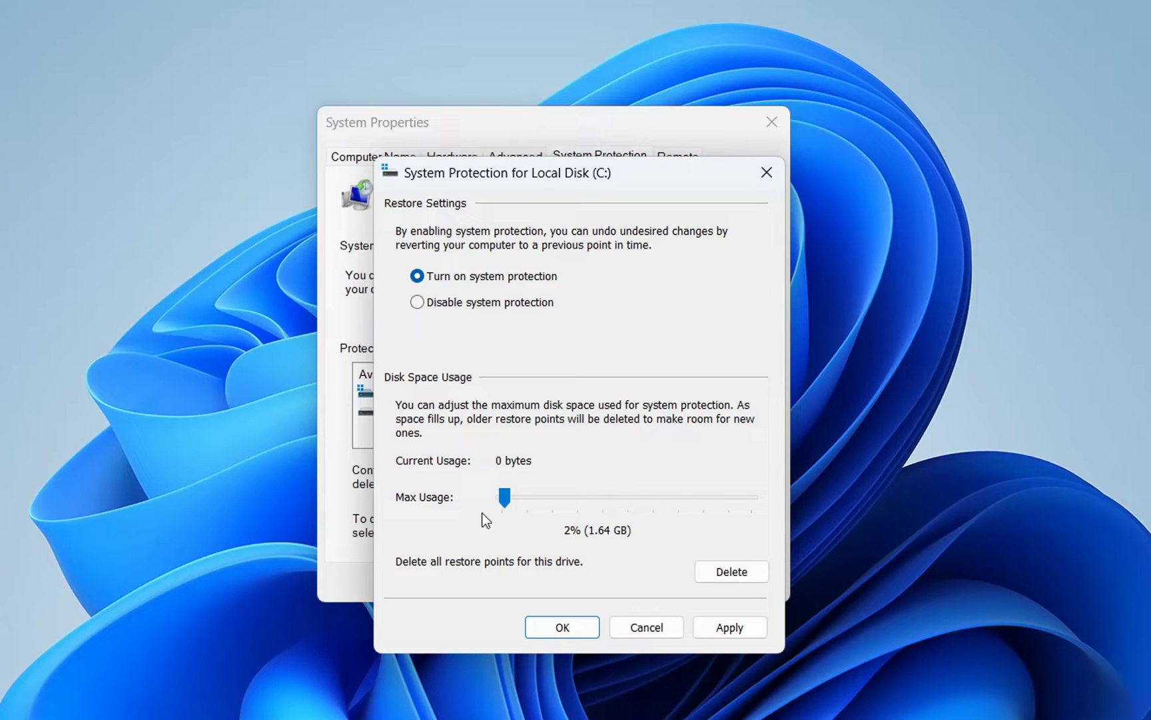
left_click_drag(505, 501, 526, 496)
key("Left")
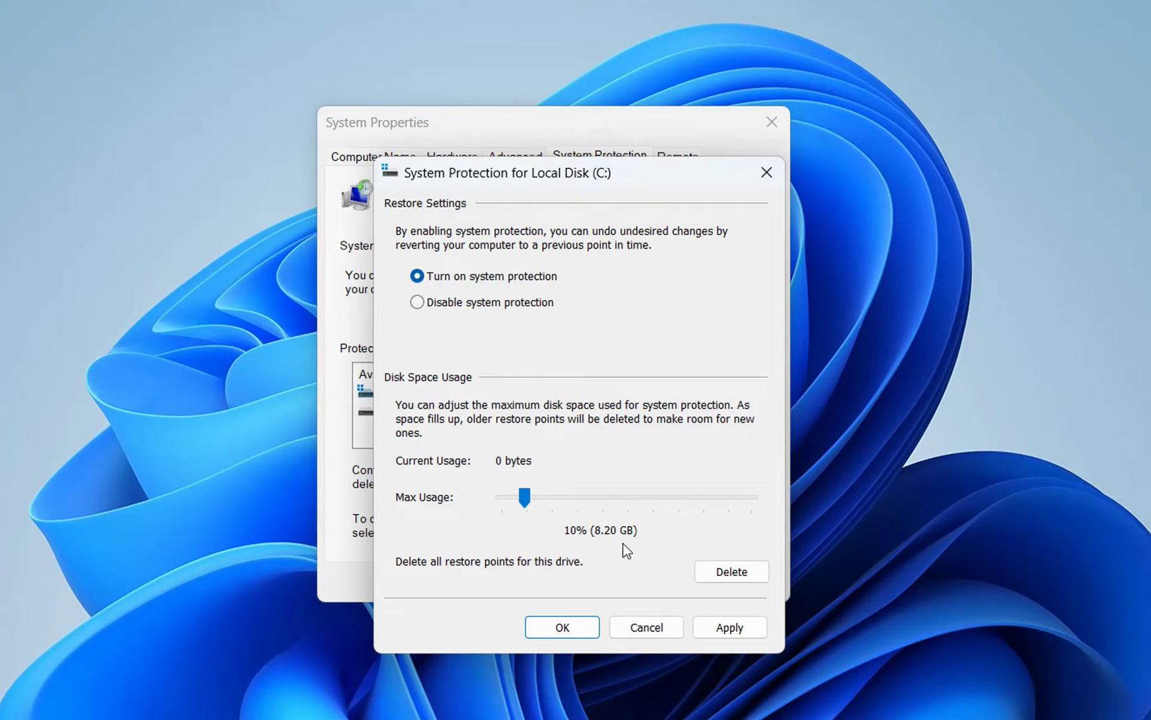
mouse_move(524, 496)
left_mouse_down()
mouse_move(781, 478)
mouse_move(532, 492)
left_mouse_up()
left_click(722, 624)
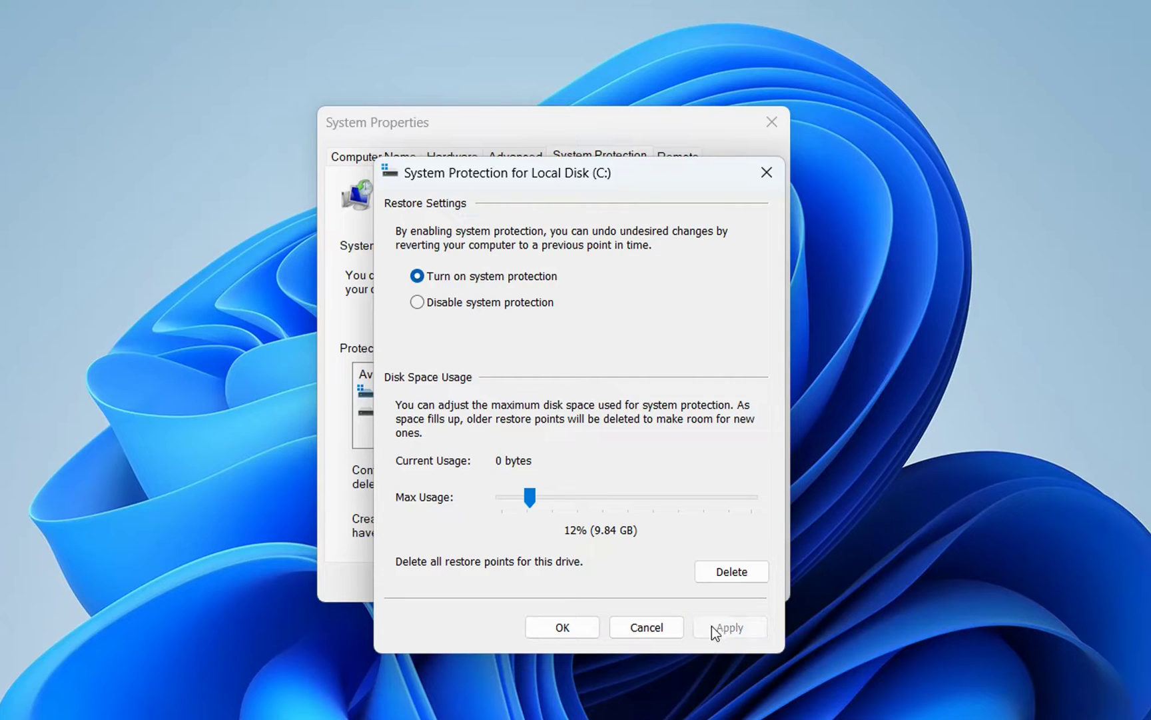
left_click(559, 627)
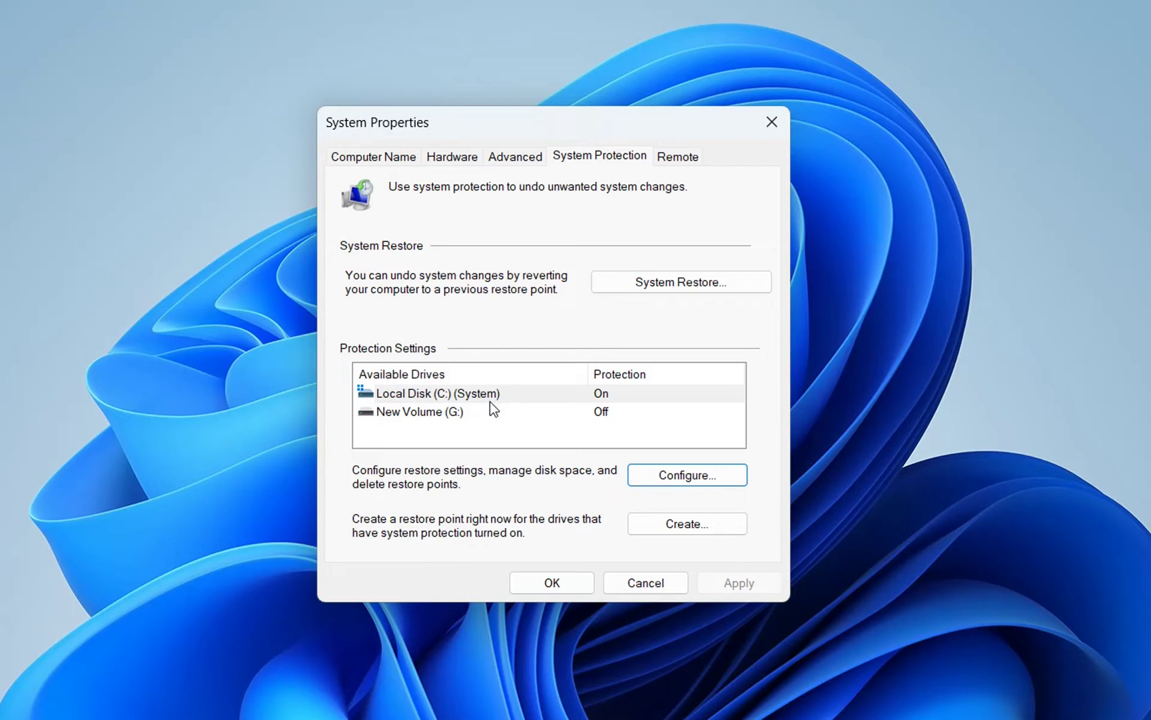
Select New Volume (G:) in the Available Drives list
left_click(435, 413)
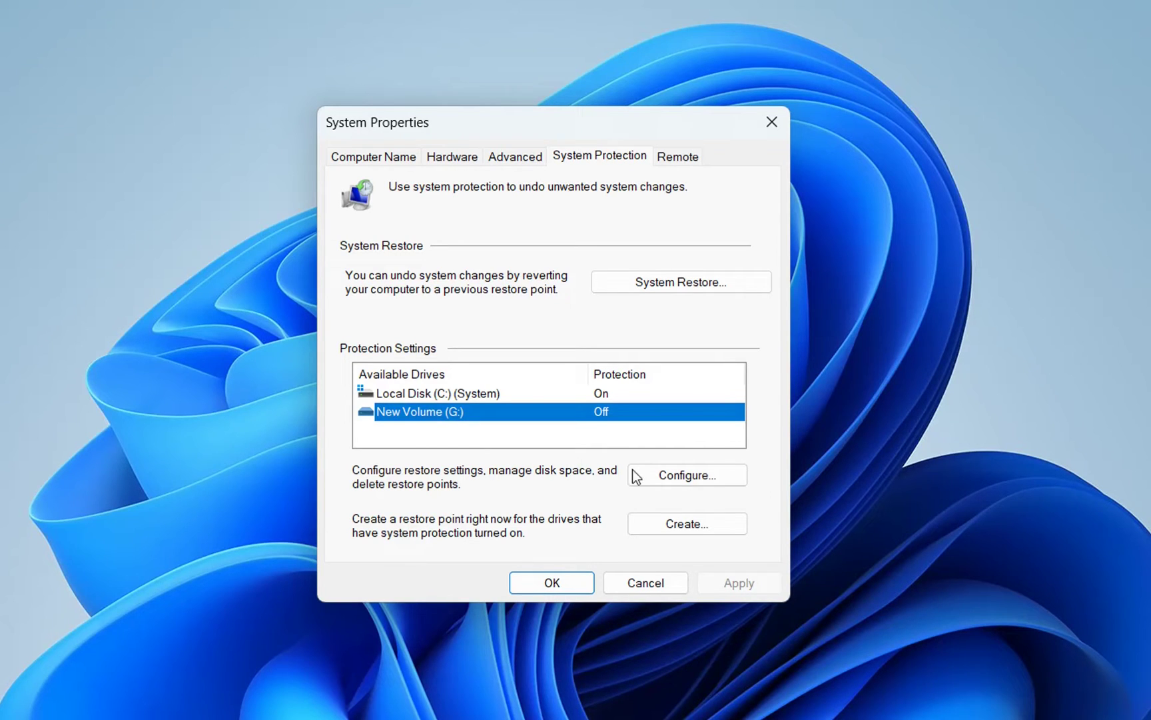
Turn on protection for drive G: at 20% (4.78 GB) max usage, then reselect Local Disk (C:)
left_click(690, 484)
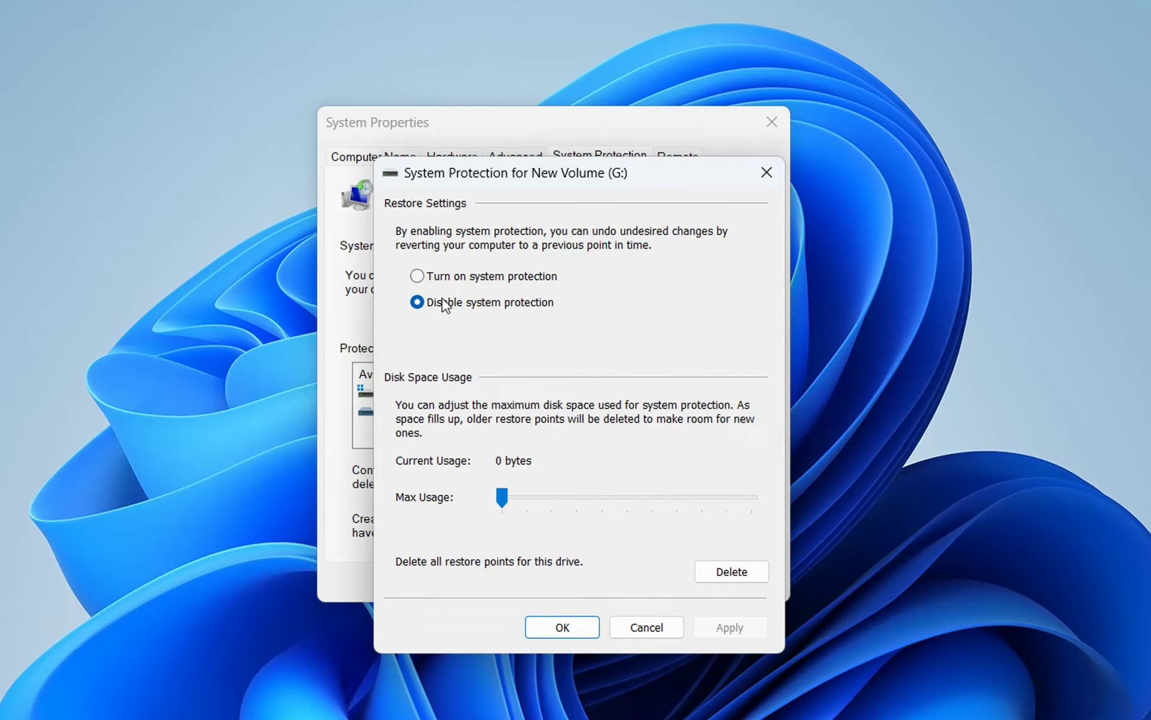
left_click(429, 278)
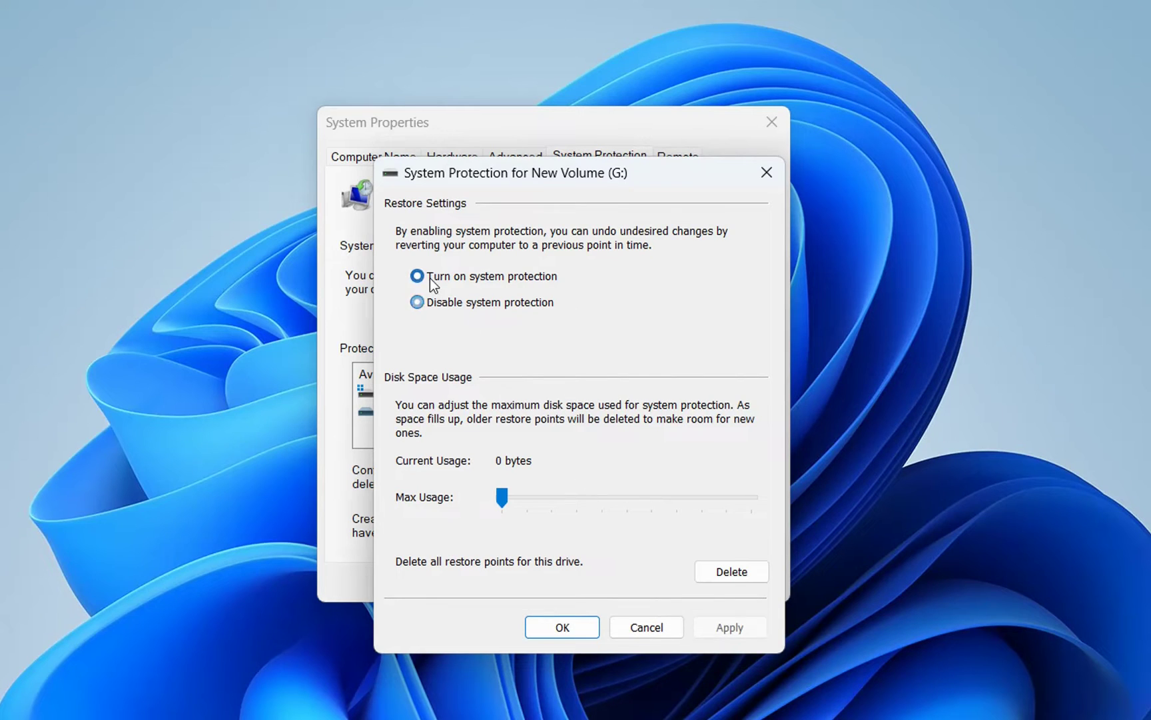
left_click(521, 496)
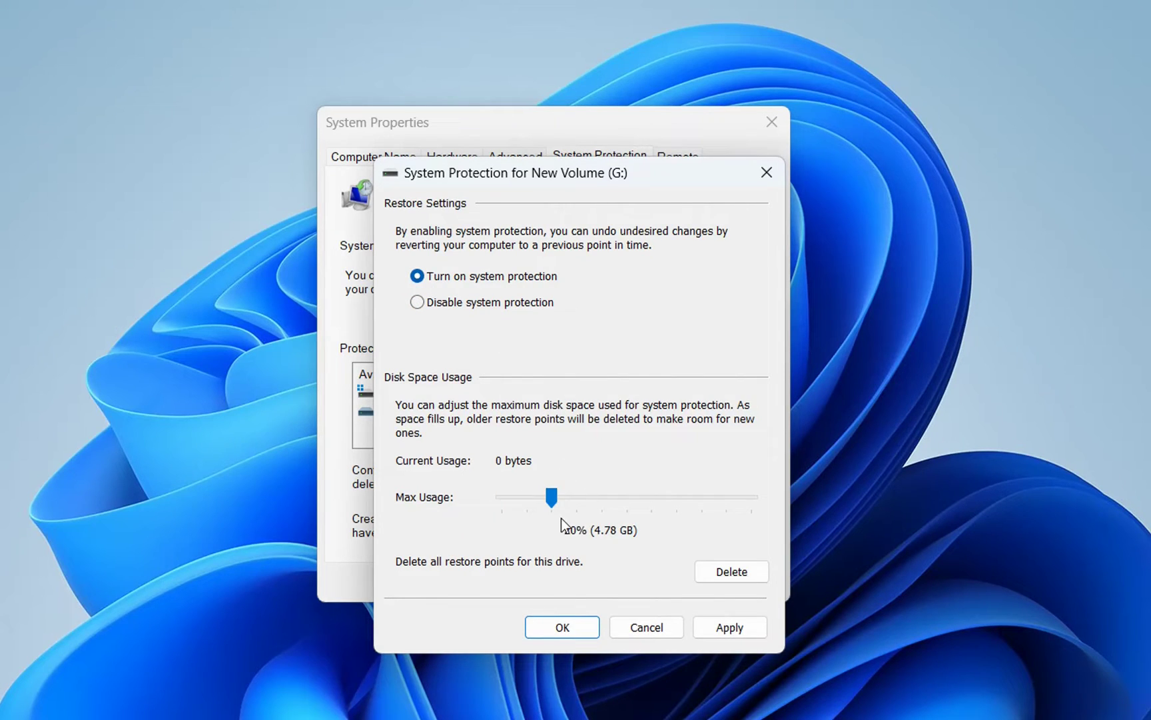
left_click(726, 626)
left_click(564, 626)
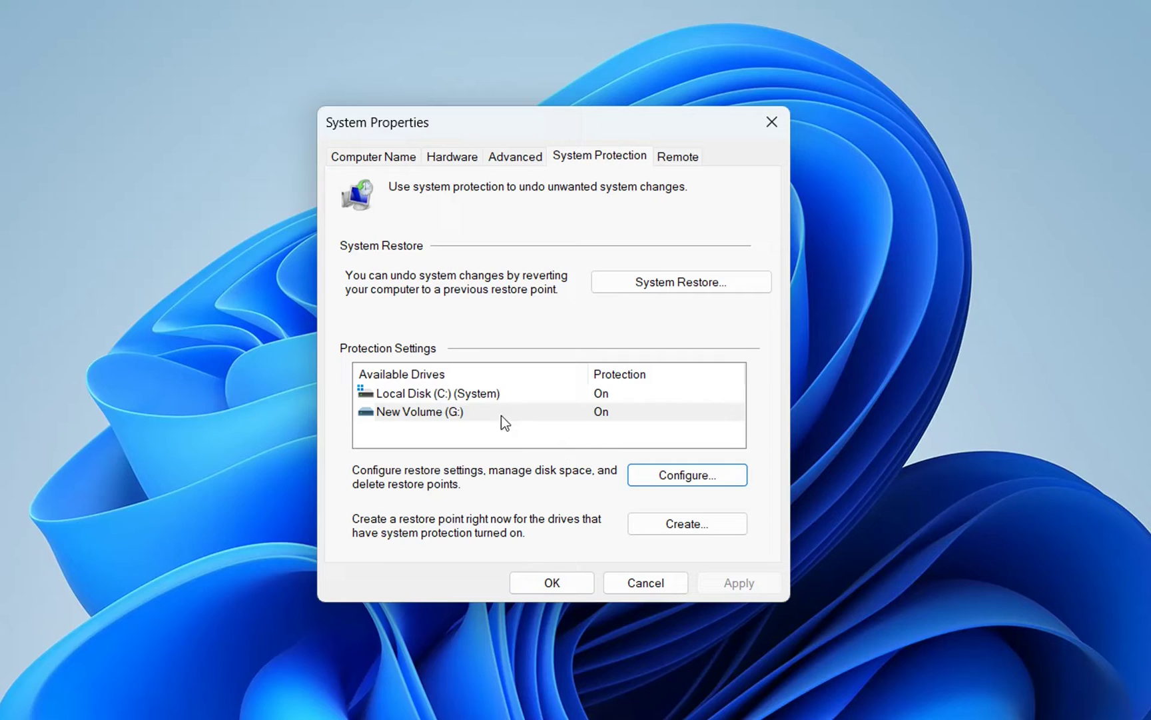
left_click(491, 397)
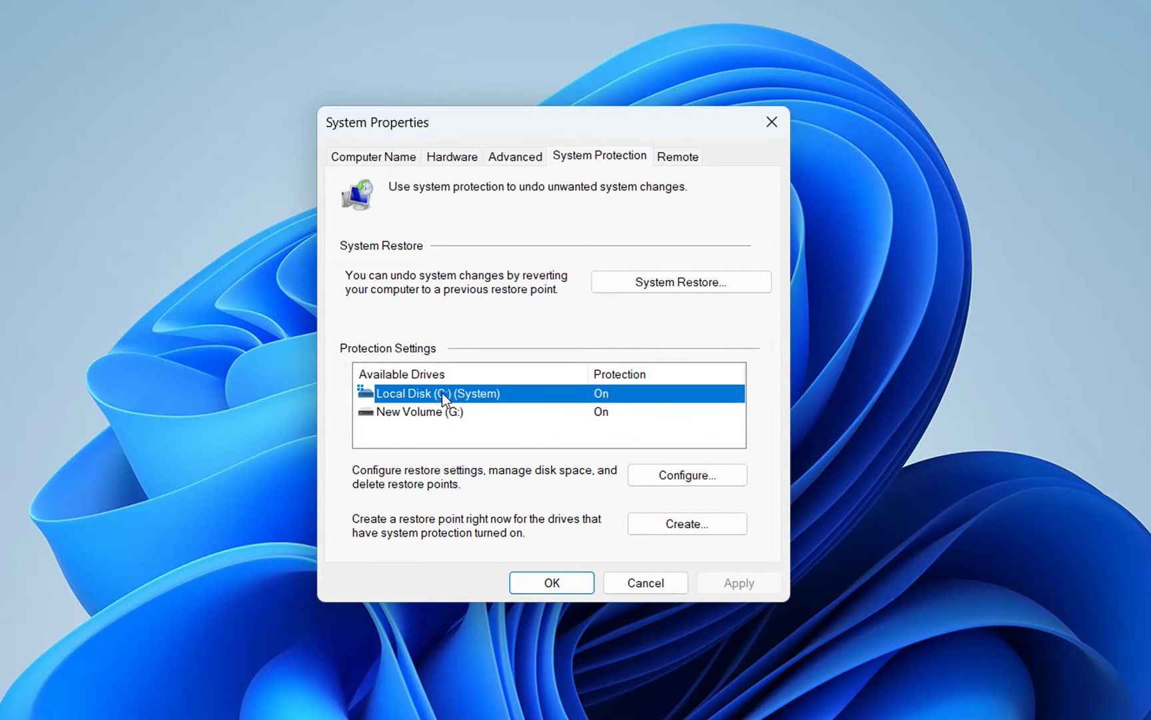
Create a restore point with the description 'Restore Point Before Updates'
left_click(652, 521)
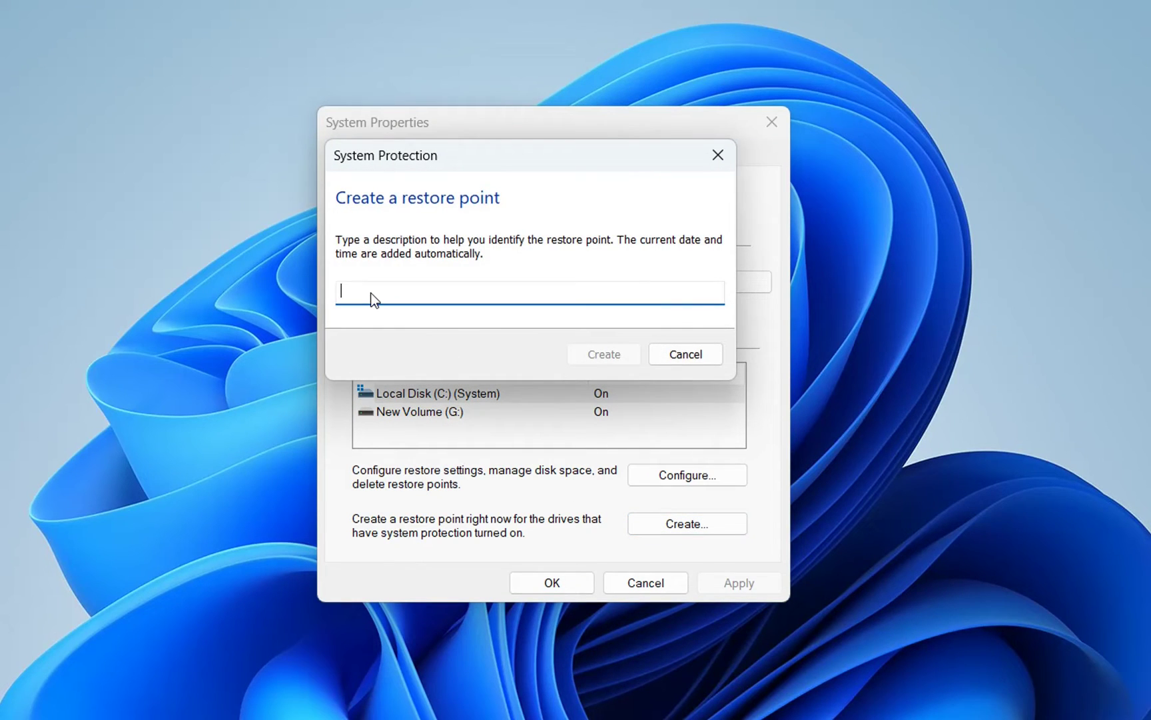
type("First System")
key("BackSpace")
key("BackSpace")
key("BackSpace")
key("BackSpace")
key("BackSpace")
key("BackSpace")
key("BackSpace")
key("BackSpace")
key("BackSpace")
key("BackSpace")
key("BackSpace")
key("BackSpace")
type("Restore Poi")
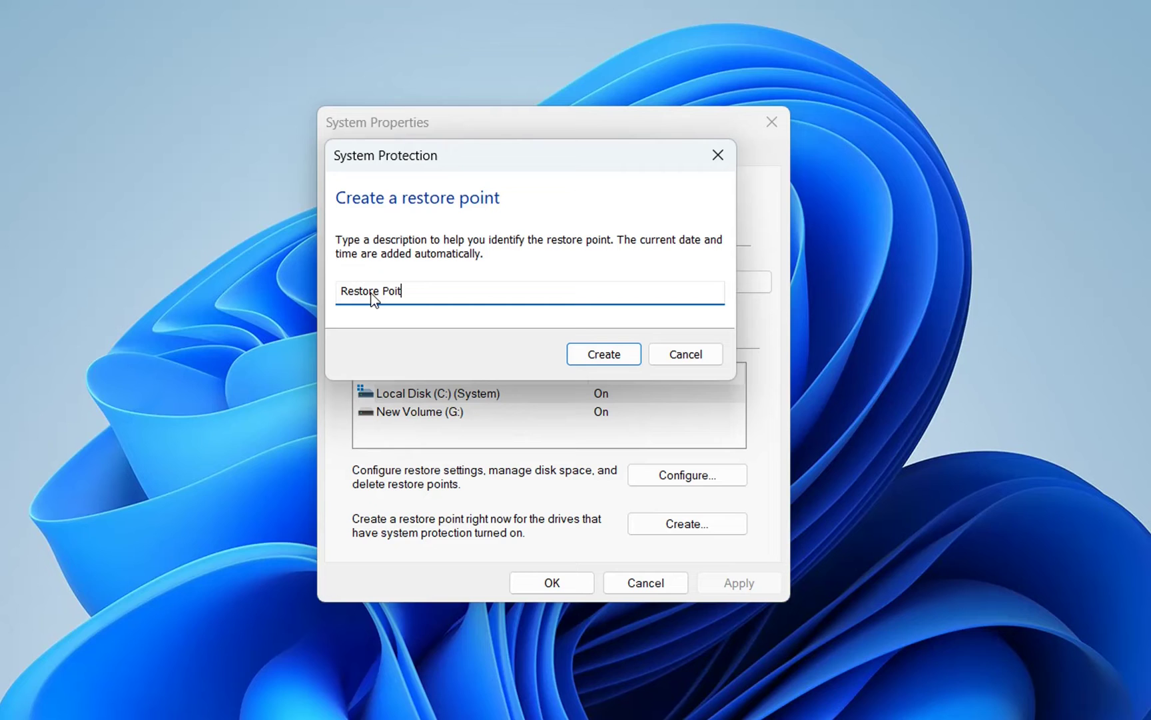
type("nt Before Updates")
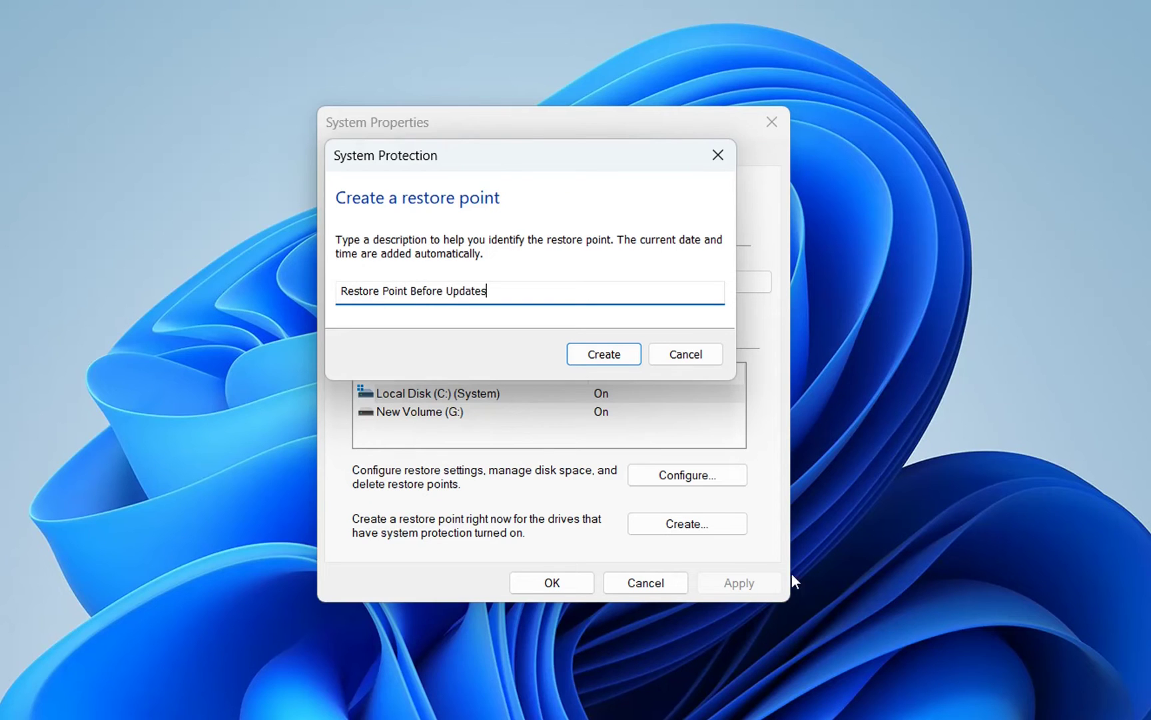
left_click(627, 355)
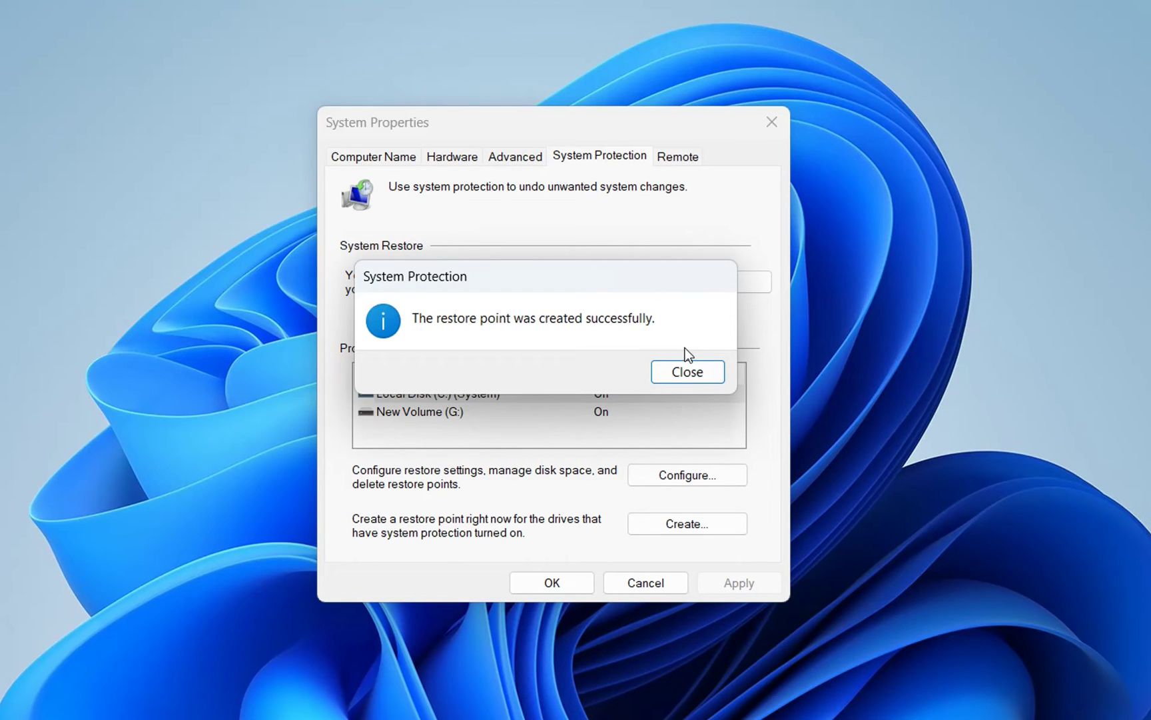
Close the message confirming the restore point was created successfully
left_click(695, 373)
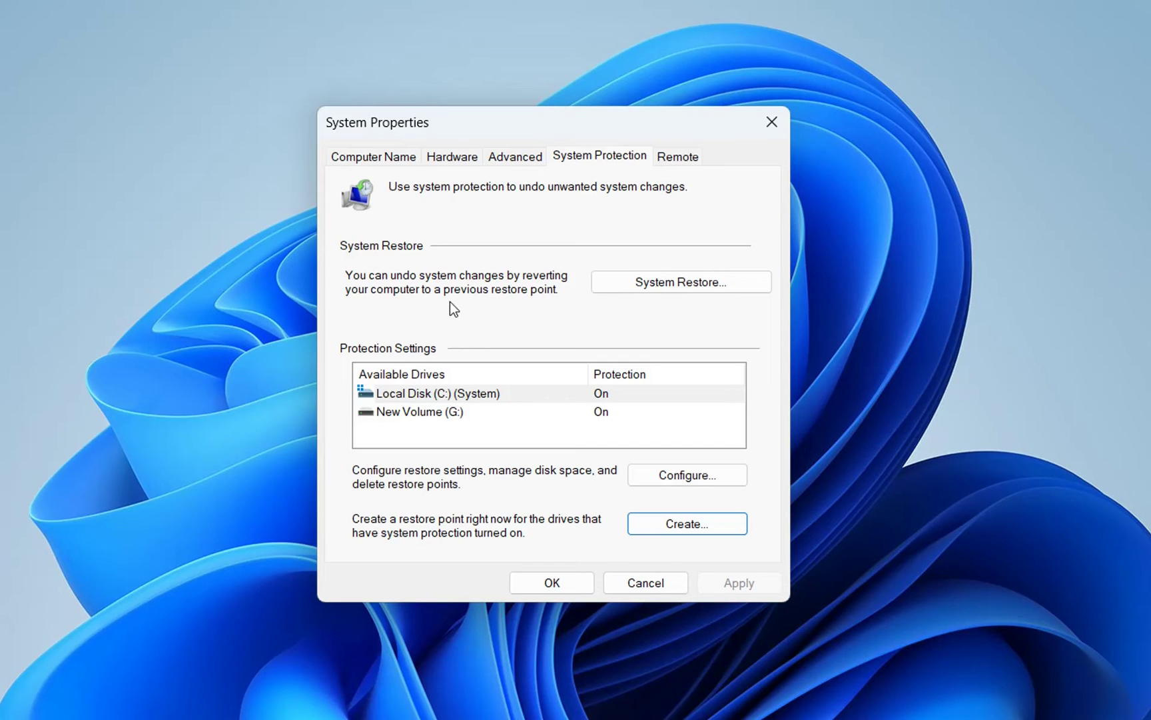
Step through System Restore to confirm 'Restore Point Before Updates', then close without restoring
left_click(626, 284)
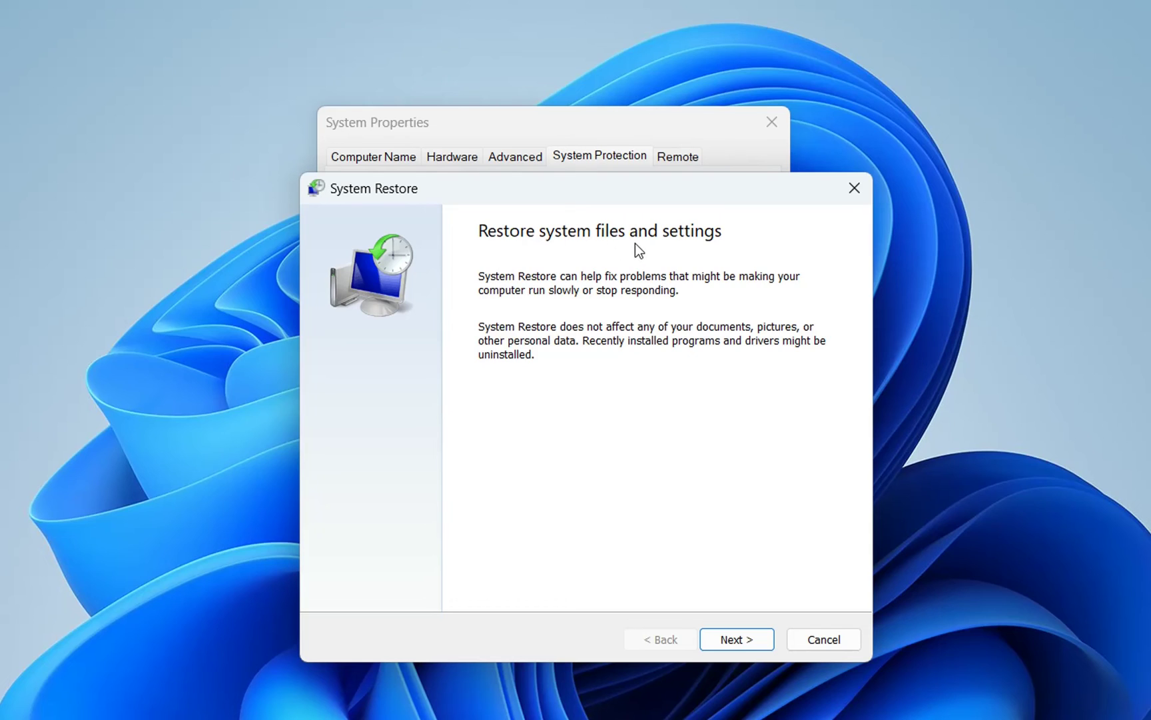
left_click(736, 639)
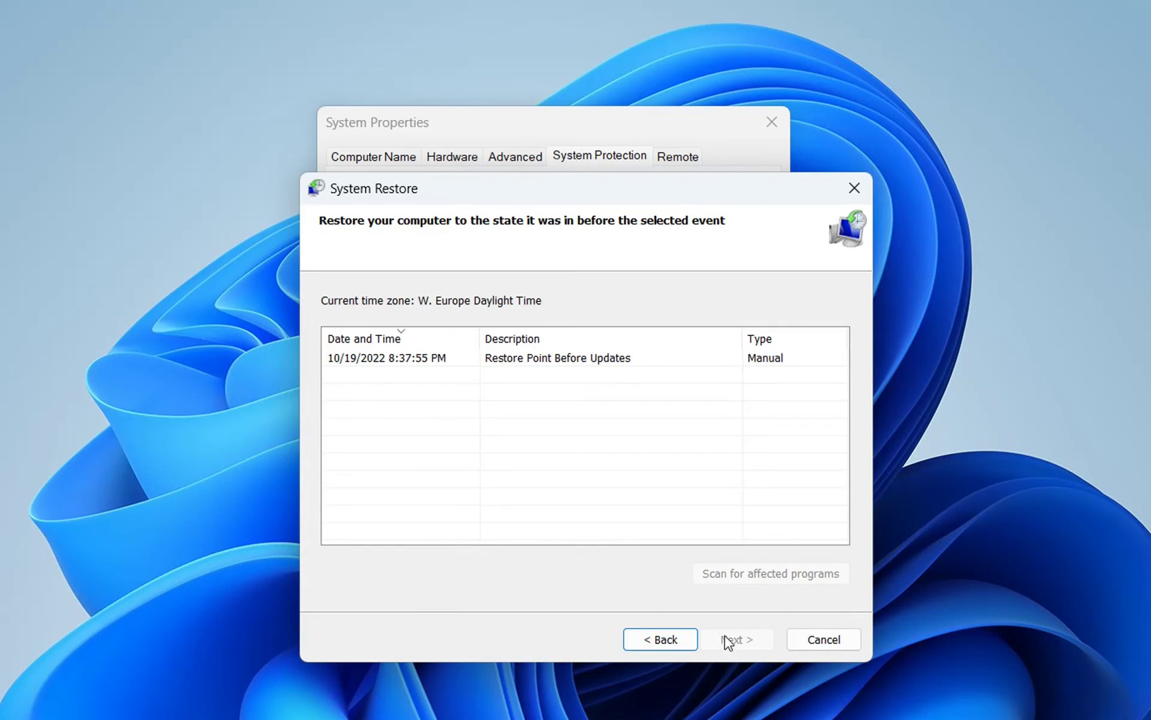
left_click(390, 359)
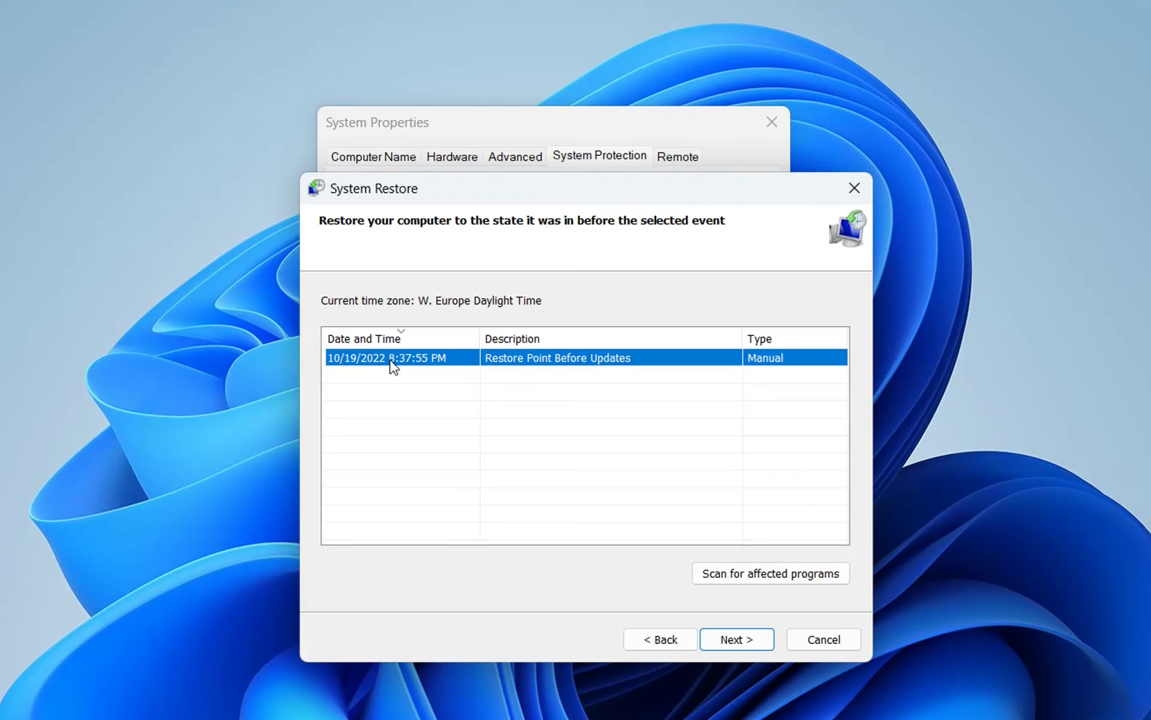
left_click(737, 641)
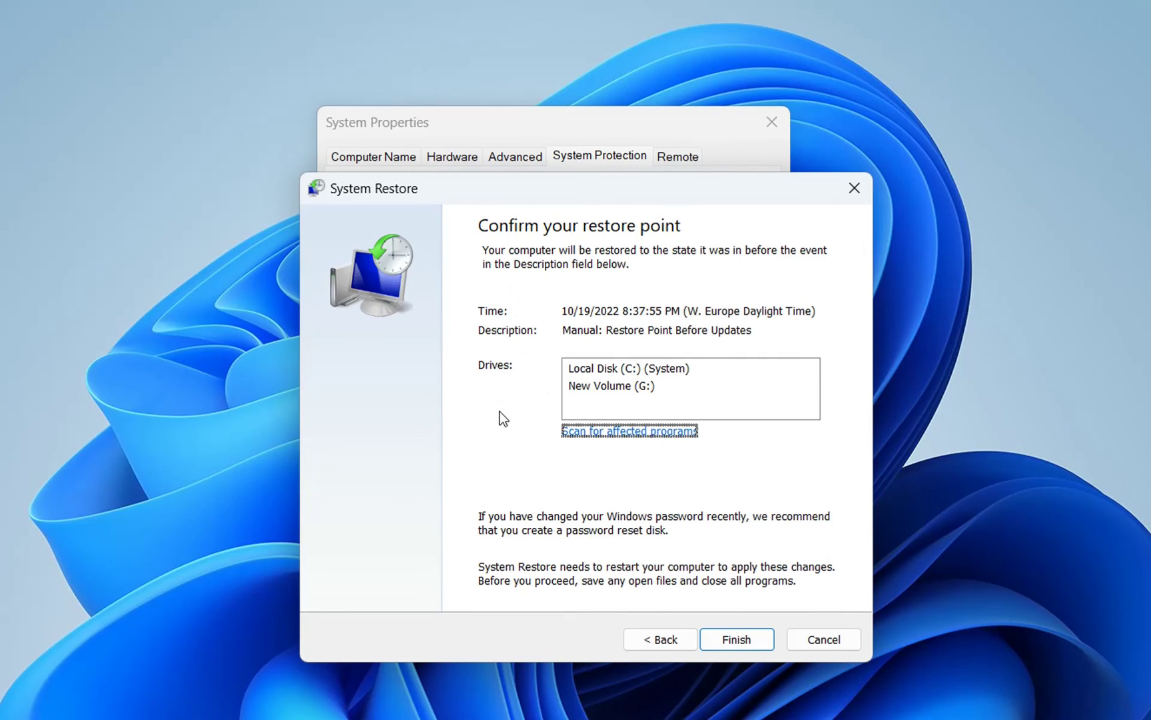
left_click(751, 633)
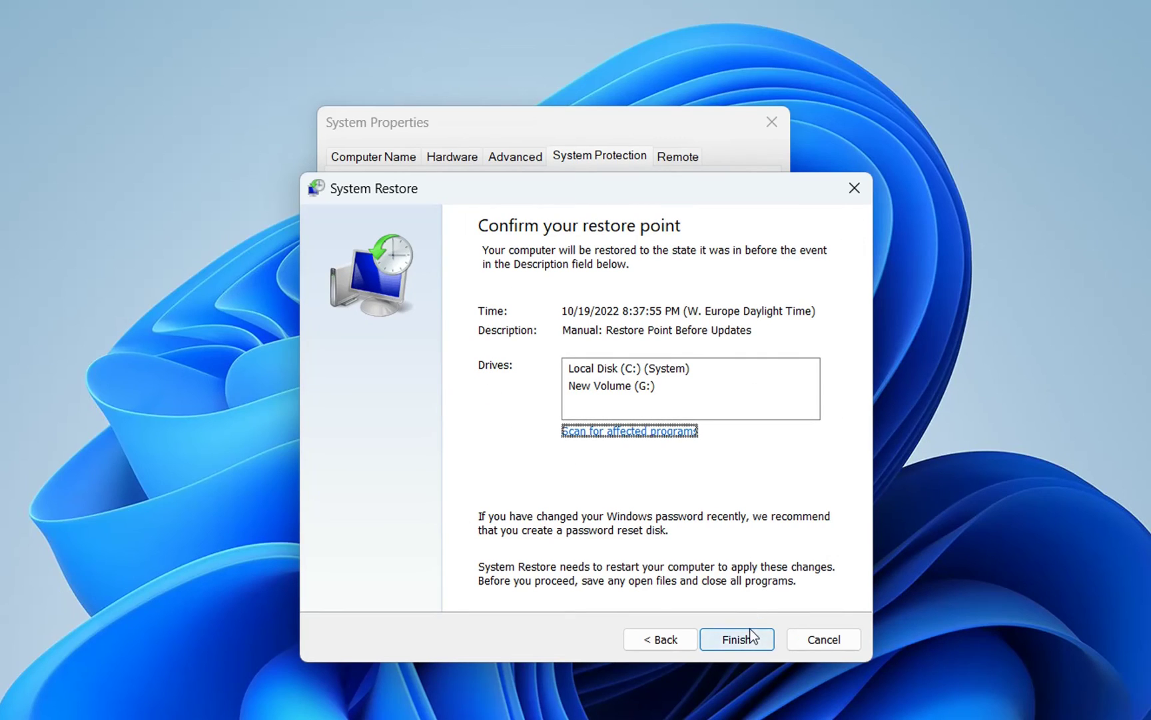
left_click(854, 188)
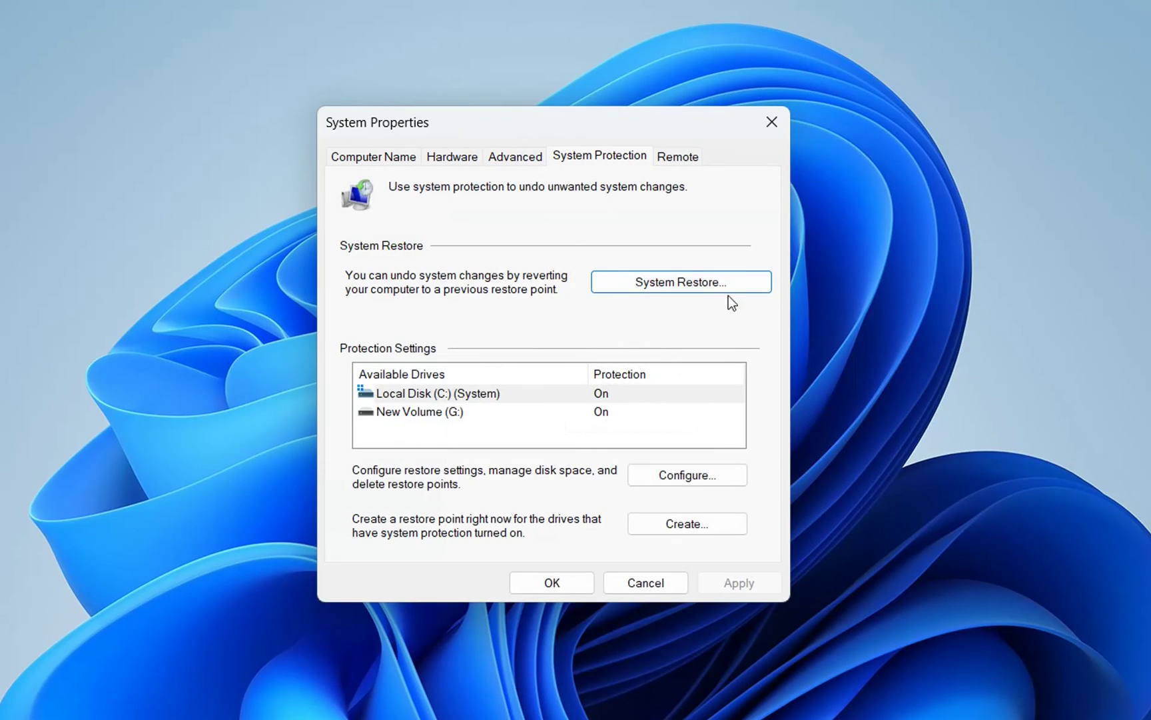